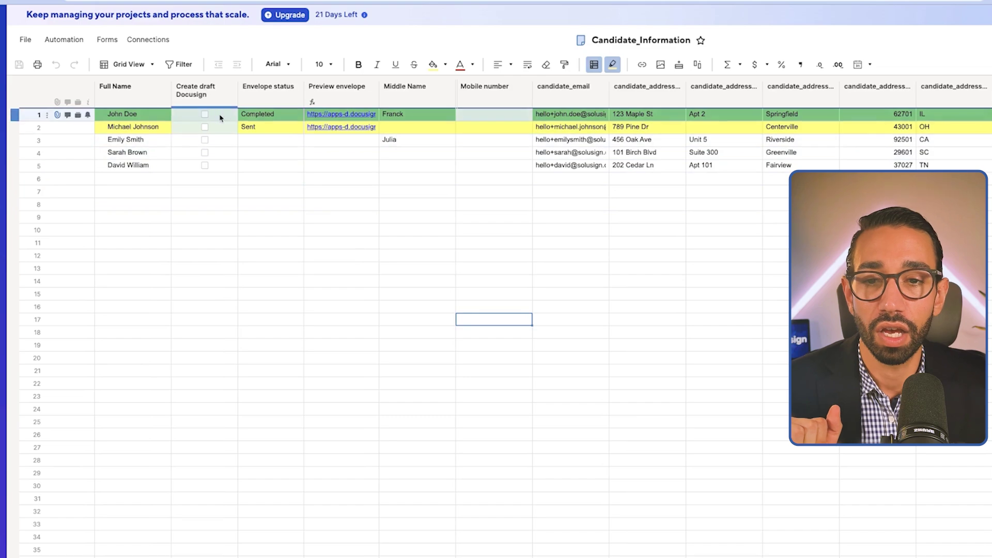
Point out the Create draft Docusign and Envelope status columns, then bring up the Make scenario.
{"action": "left_click_drag", "start_coordinate": [214, 91], "coordinate": [216, 118]}
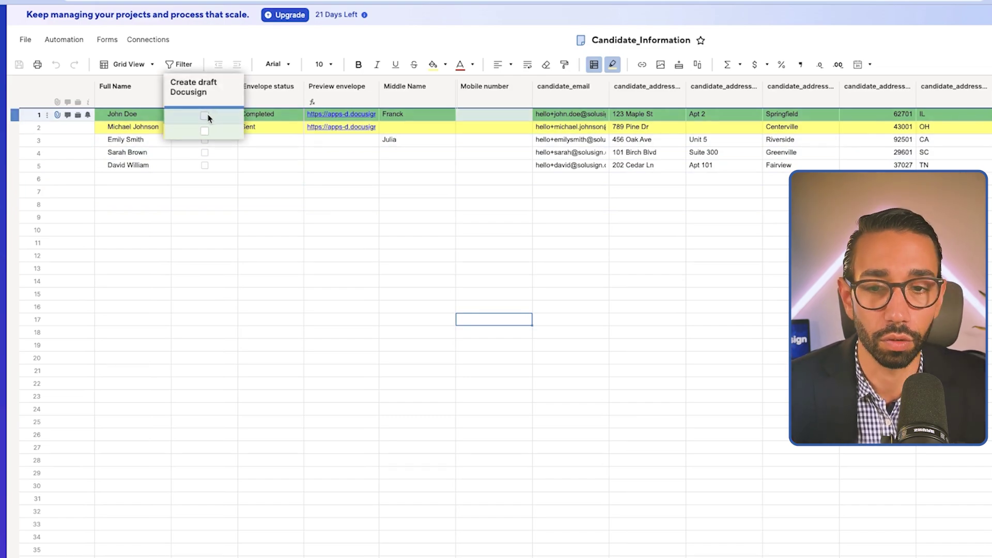
{"action": "left_click_drag", "start_coordinate": [208, 118], "coordinate": [198, 96]}
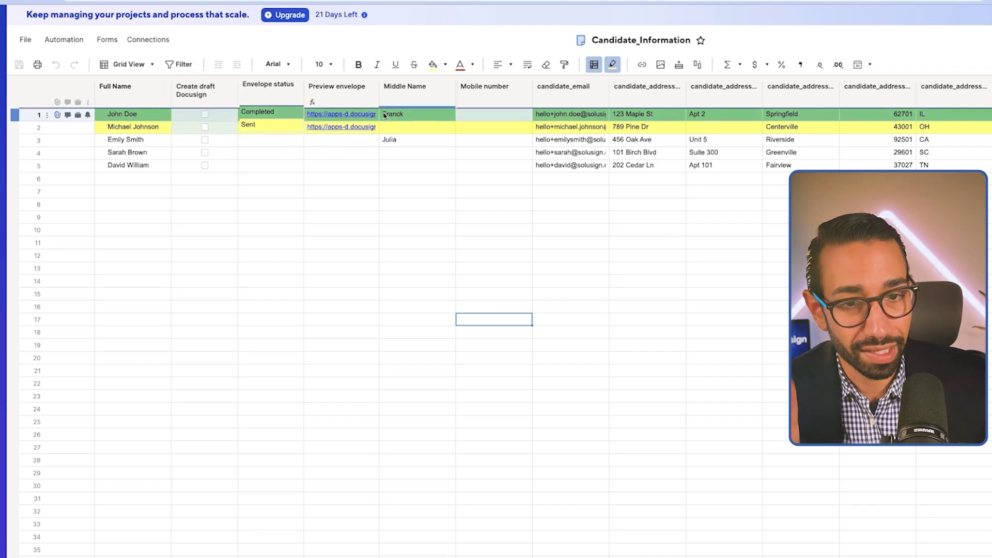
{"action": "left_click_drag", "start_coordinate": [269, 83], "coordinate": [269, 83]}
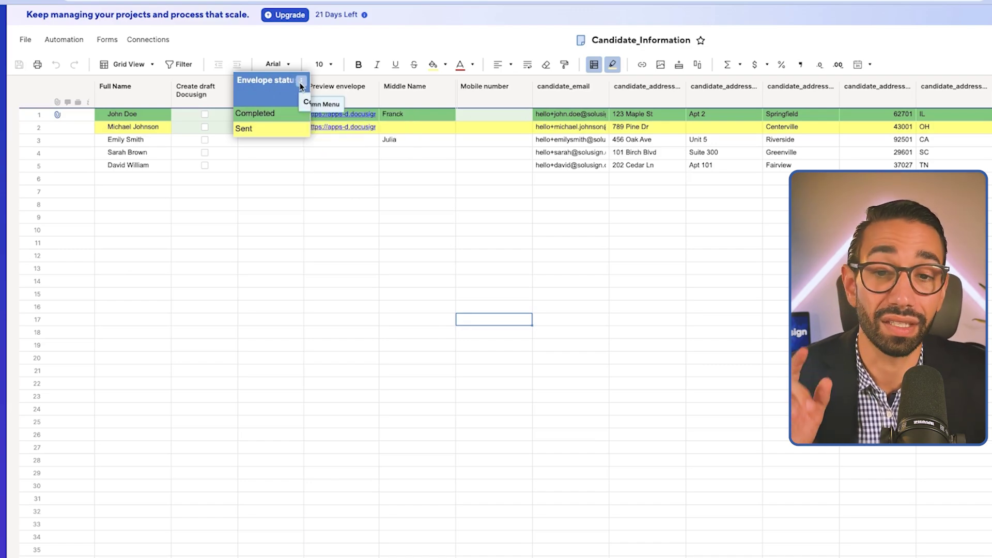
{"action": "left_click", "coordinate": [301, 81]}
{"action": "left_click", "coordinate": [519, 191]}
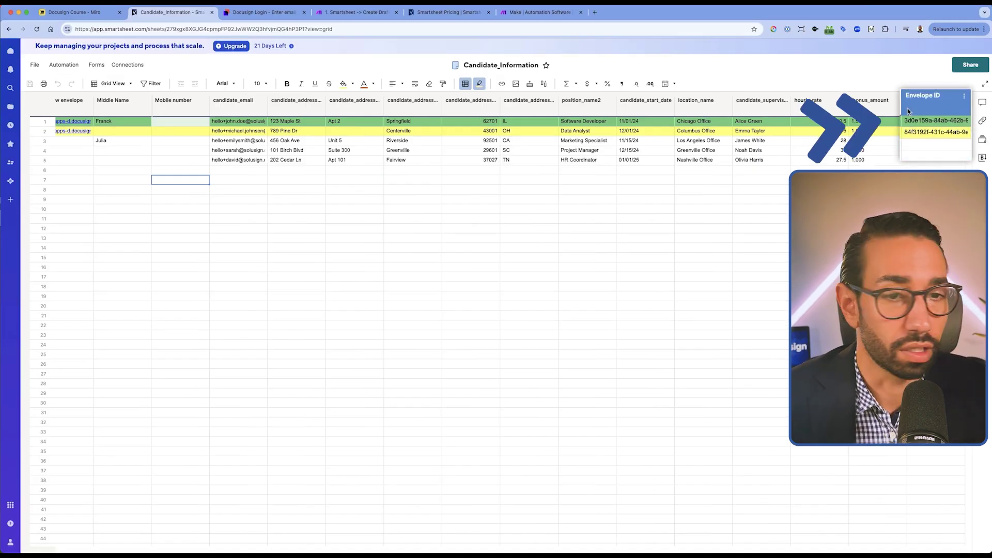
{"action": "scroll", "coordinate": [481, 148], "scroll_direction": "left", "scroll_amount": 5}
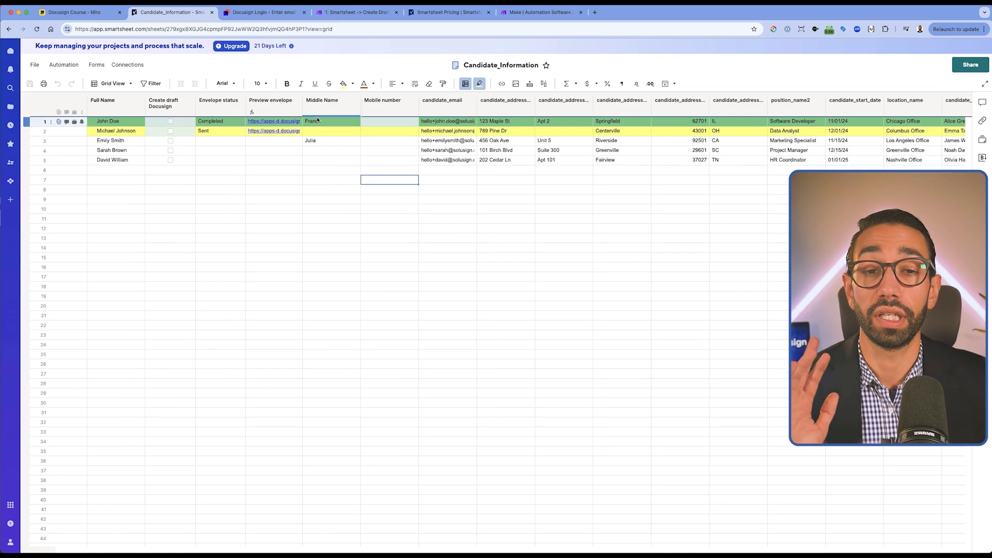
{"action": "left_click", "coordinate": [346, 13]}
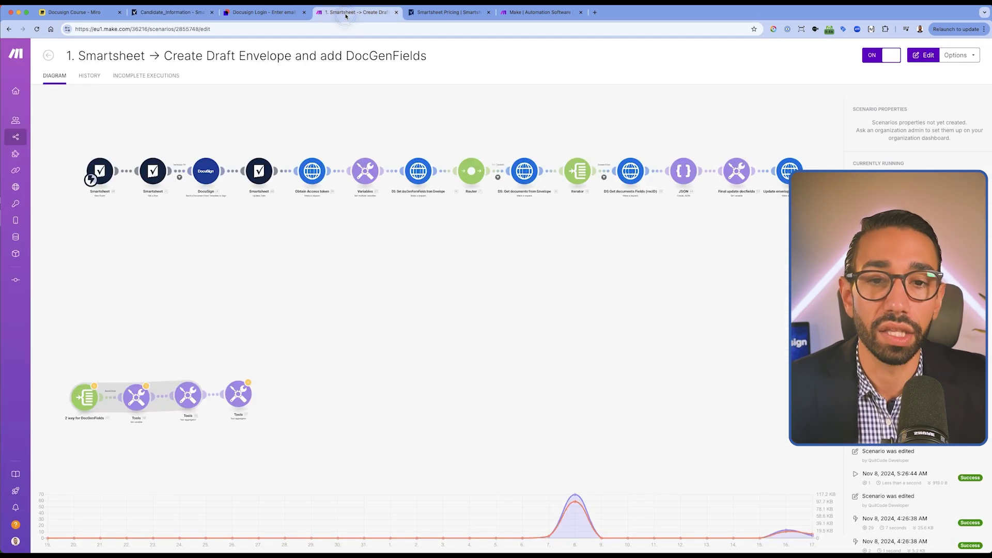
Open the 'Smartsheet → Create Draft Envelope and add DocGenFields' scenario in the Make editor.
{"action": "left_click", "coordinate": [198, 258]}
{"action": "mouse_move", "coordinate": [15, 63]}
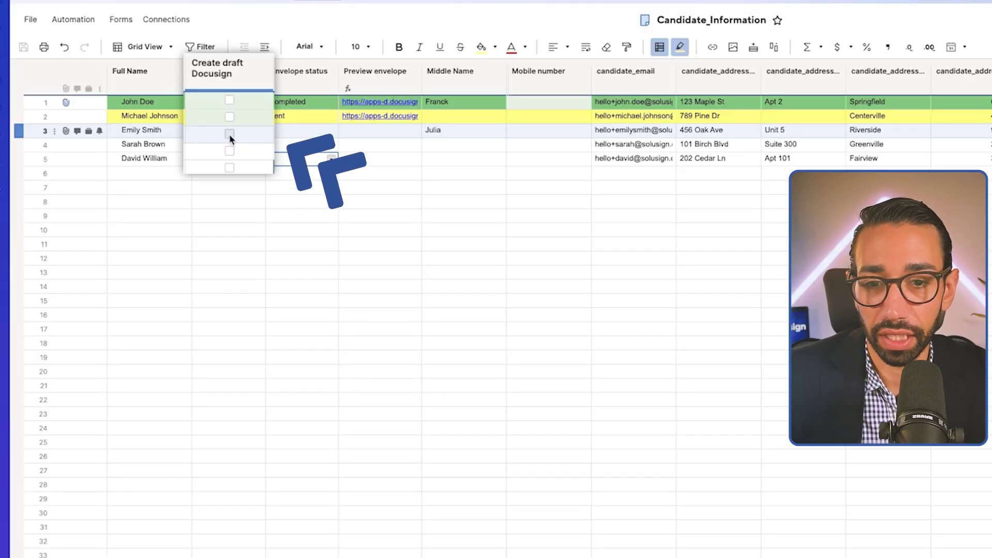
Tick row 3's Create draft Docusign checkbox and save the sheet.
{"action": "left_click", "coordinate": [229, 134]}
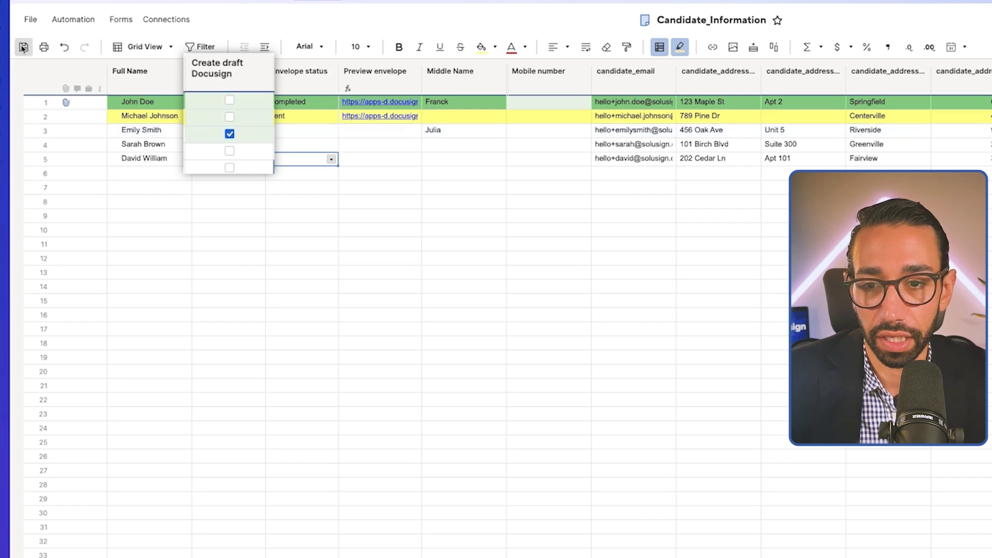
{"action": "left_click", "coordinate": [24, 47]}
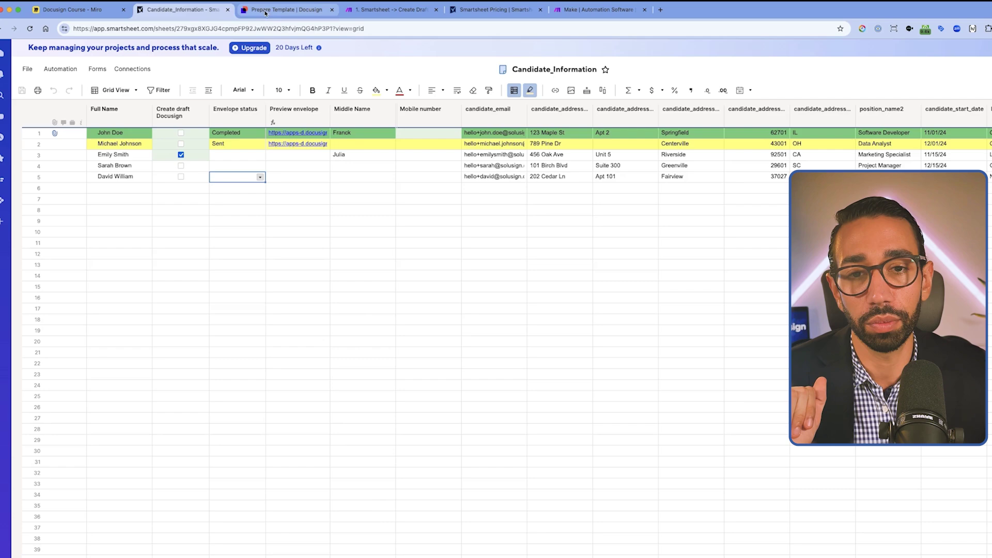
Let the scenario process row 3 while glancing at the Docusign template and the sheet.
{"action": "left_click", "coordinate": [288, 9]}
{"action": "scroll", "coordinate": [414, 401], "scroll_direction": "down", "scroll_amount": 5}
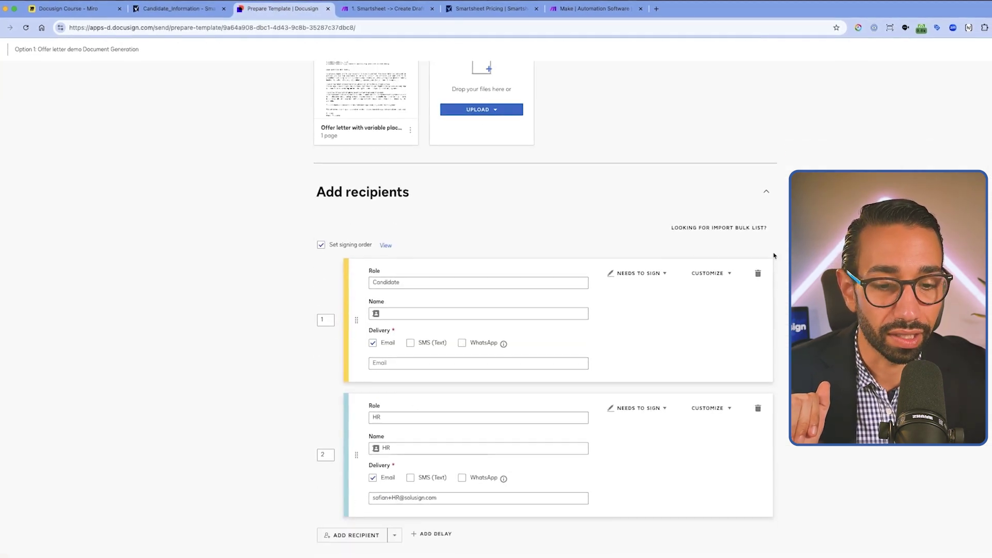
{"action": "left_click", "coordinate": [367, 9]}
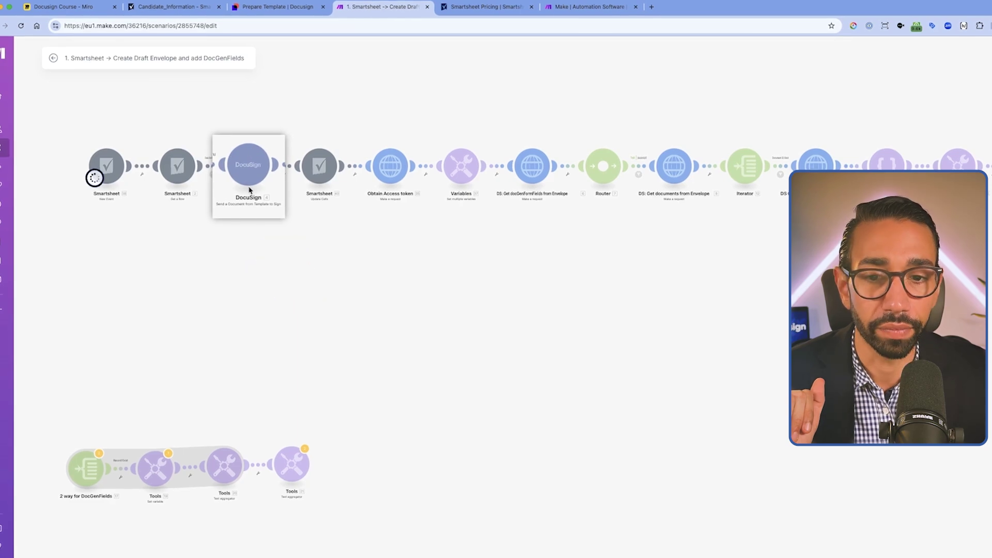
{"action": "scroll", "coordinate": [241, 160], "scroll_direction": "up", "scroll_amount": 1}
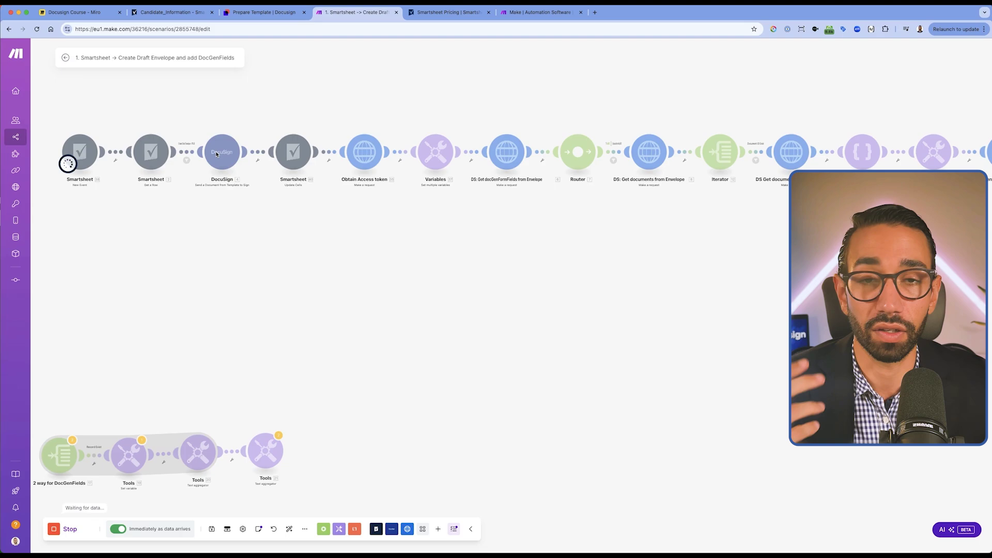
{"action": "left_click", "coordinate": [245, 15]}
{"action": "left_click", "coordinate": [189, 12]}
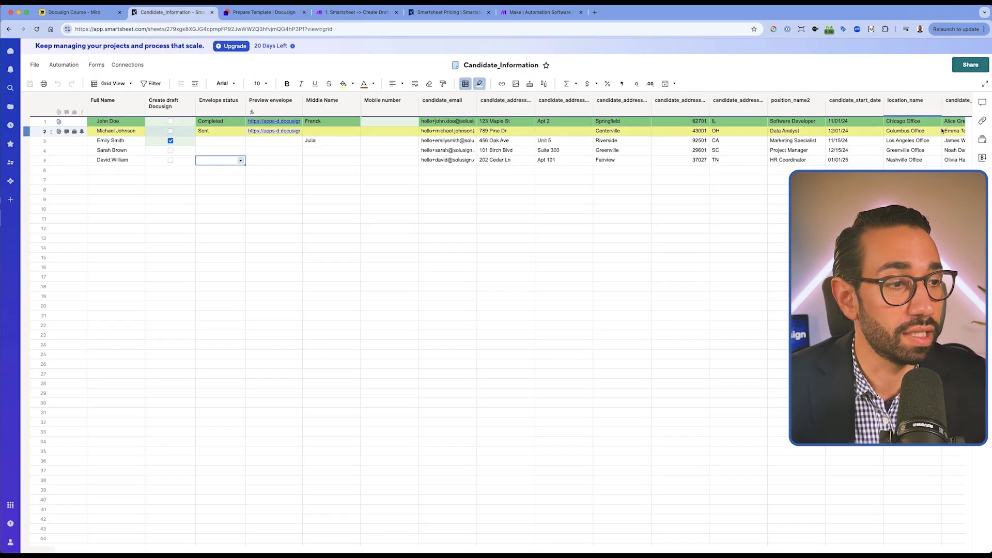
{"action": "scroll", "coordinate": [924, 144], "scroll_direction": "right", "scroll_amount": 5}
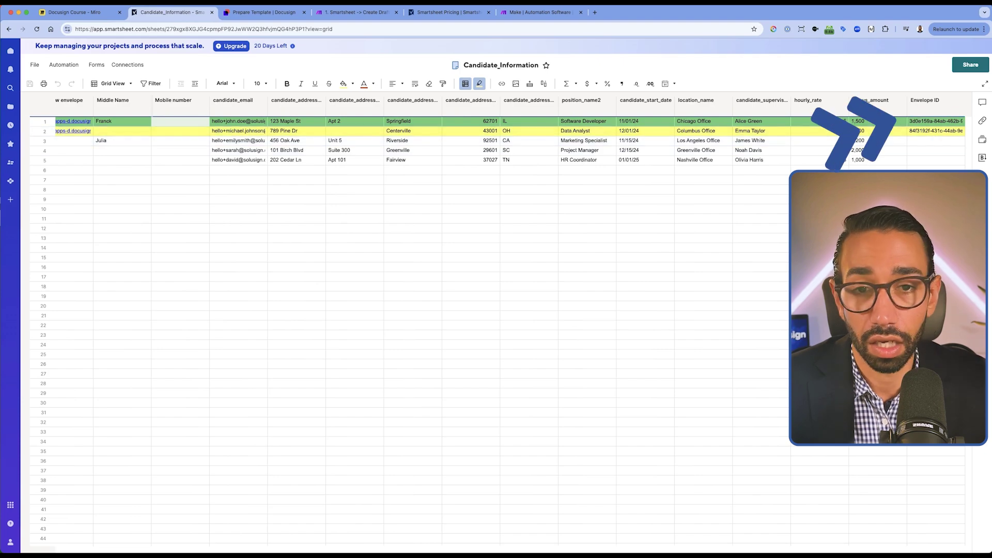
{"action": "key", "text": "super+4"}
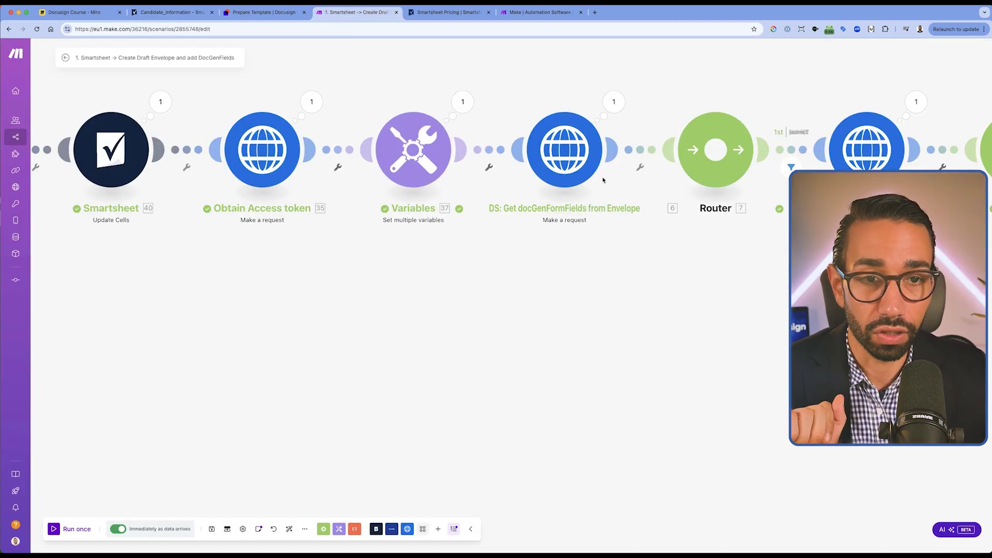
Preview the offer letter document on the Docusign template page.
{"action": "left_click", "coordinate": [263, 12]}
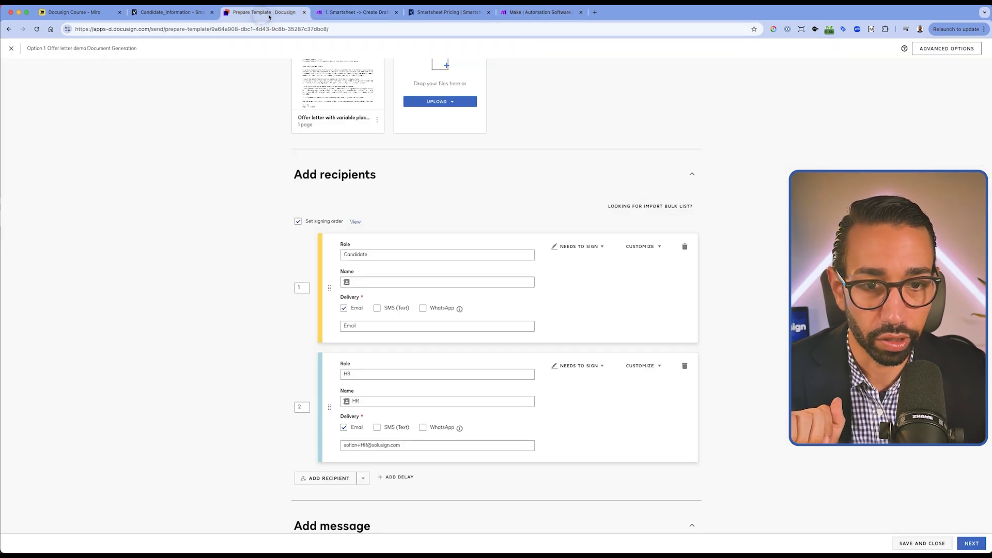
{"action": "scroll", "coordinate": [335, 128], "scroll_direction": "up", "scroll_amount": 2}
{"action": "left_click", "coordinate": [336, 178]}
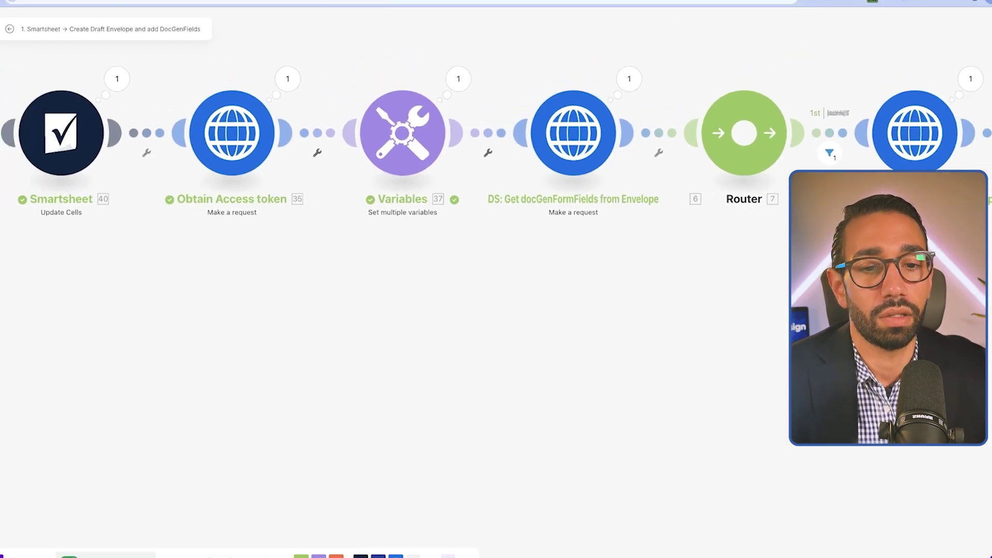
Scroll the scenario through to the Update envelope with docfields module, then return to the sheet.
{"action": "scroll", "coordinate": [576, 362], "scroll_direction": "right", "scroll_amount": 5}
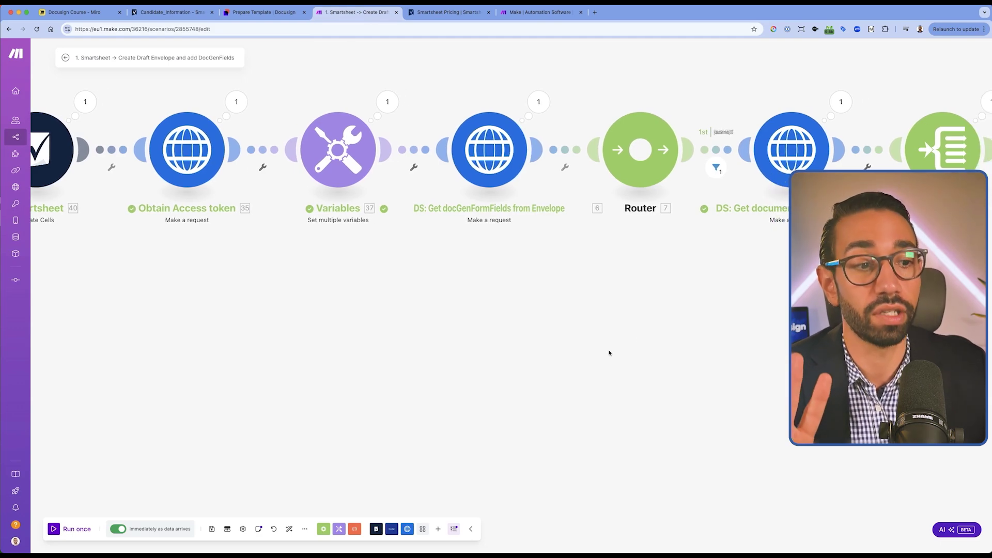
{"action": "scroll", "coordinate": [716, 296], "scroll_direction": "right", "scroll_amount": 8}
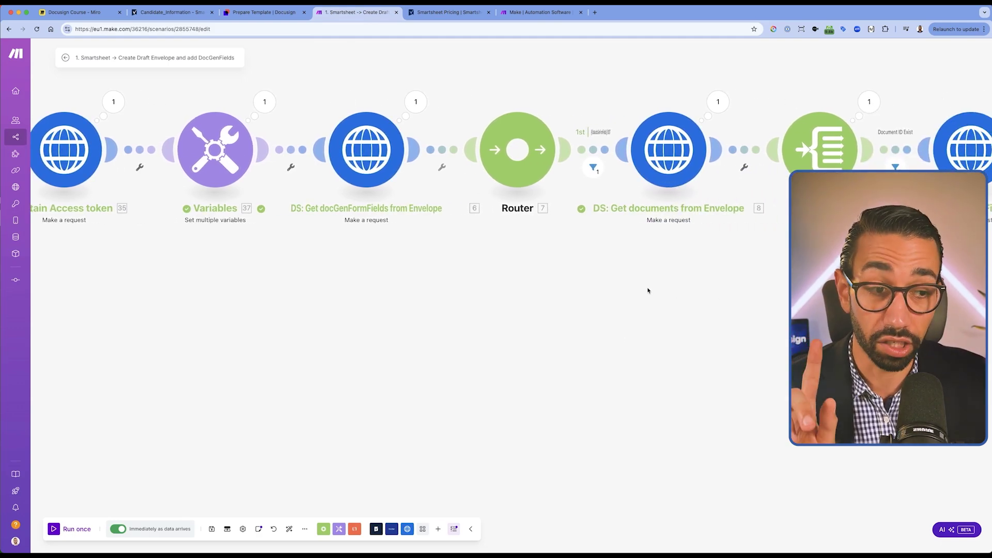
{"action": "scroll", "coordinate": [647, 290], "scroll_direction": "right", "scroll_amount": 2}
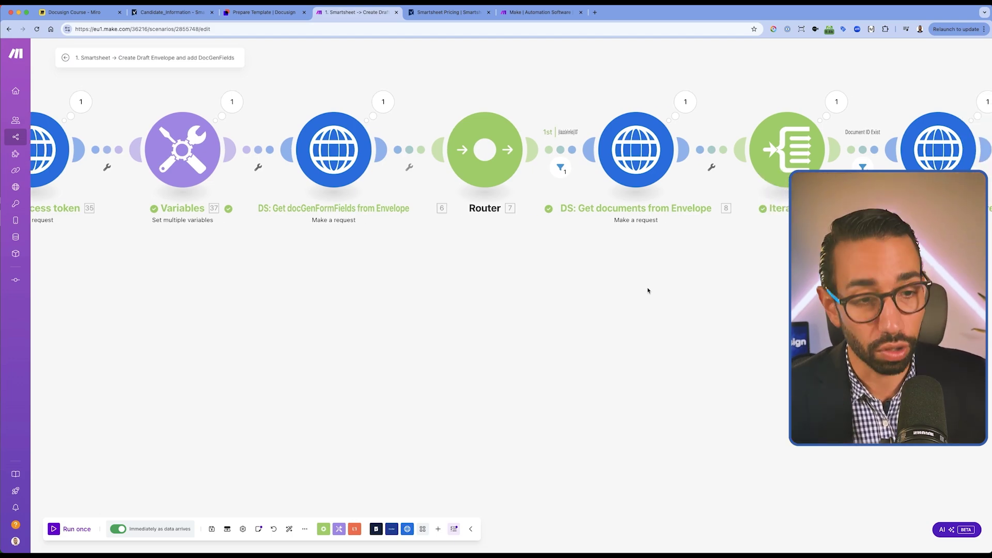
{"action": "scroll", "coordinate": [556, 283], "scroll_direction": "right", "scroll_amount": 5}
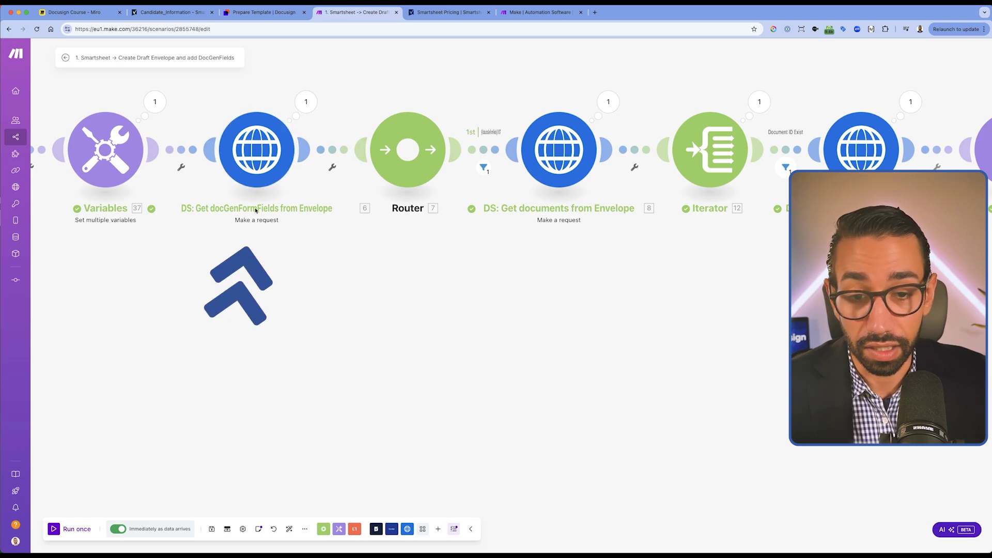
{"action": "scroll", "coordinate": [280, 210], "scroll_direction": "right", "scroll_amount": 14}
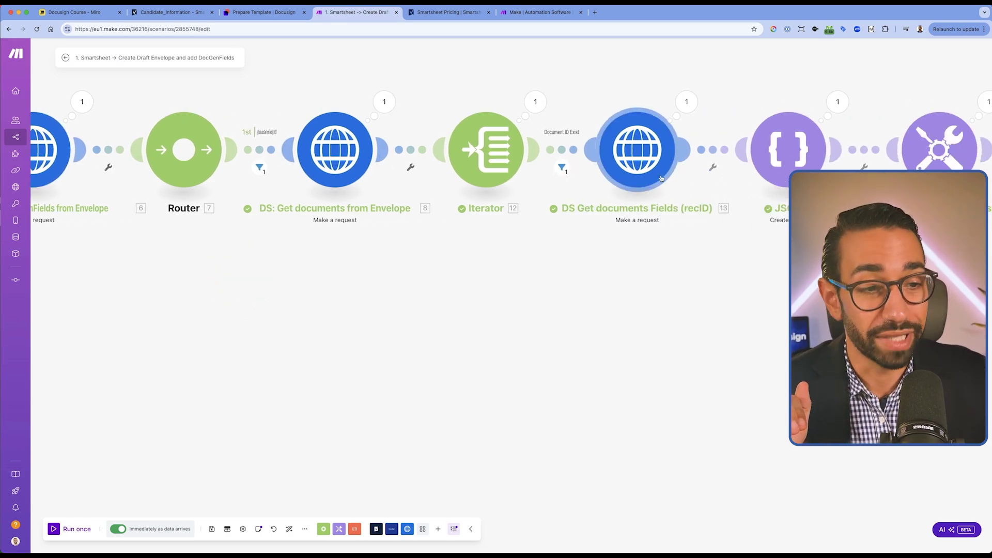
{"action": "scroll", "coordinate": [660, 178], "scroll_direction": "right", "scroll_amount": 10}
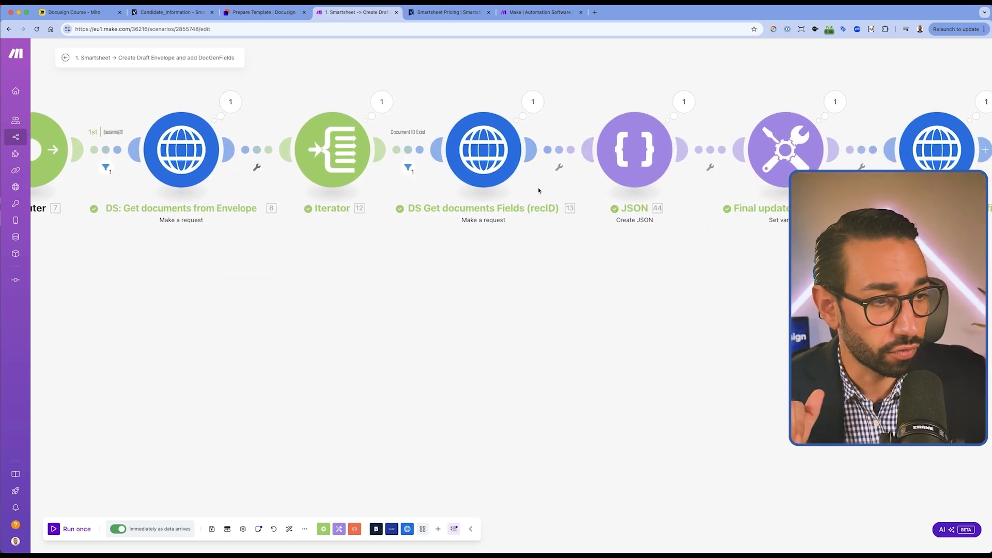
{"action": "scroll", "coordinate": [539, 190], "scroll_direction": "right", "scroll_amount": 17}
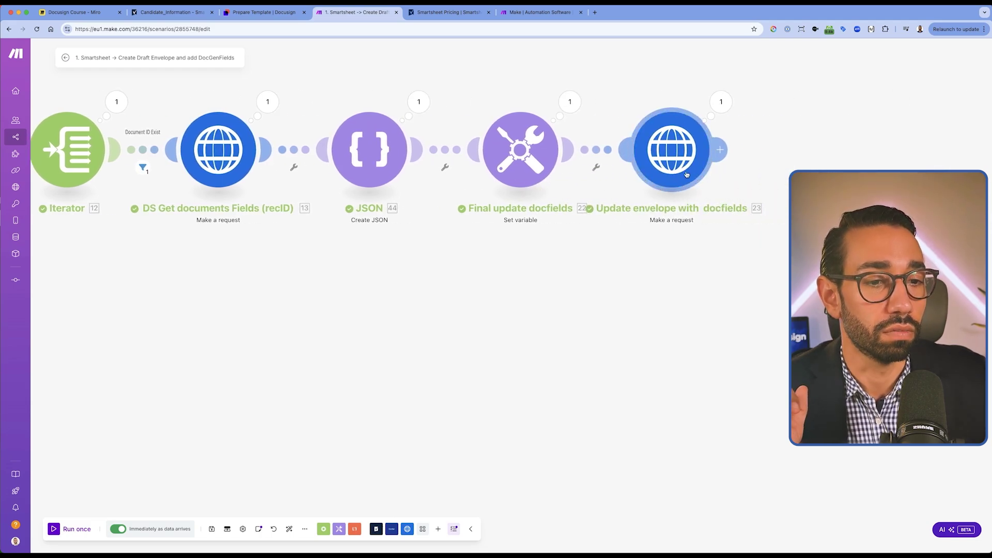
{"action": "left_click", "coordinate": [172, 12]}
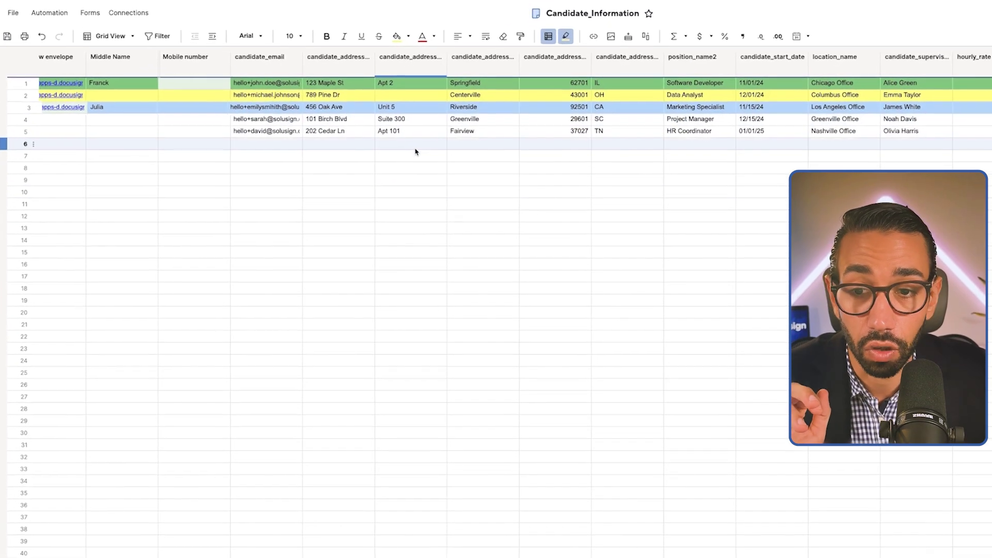
Open row 3's Preview envelope link to view the Docusign draft.
{"action": "scroll", "coordinate": [412, 150], "scroll_direction": "left", "scroll_amount": 5}
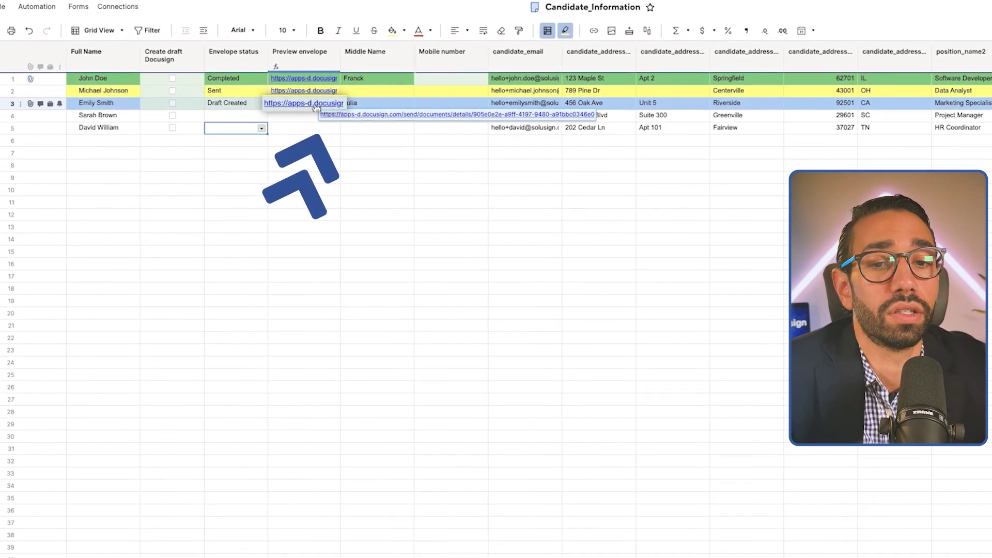
{"action": "left_click", "coordinate": [319, 108]}
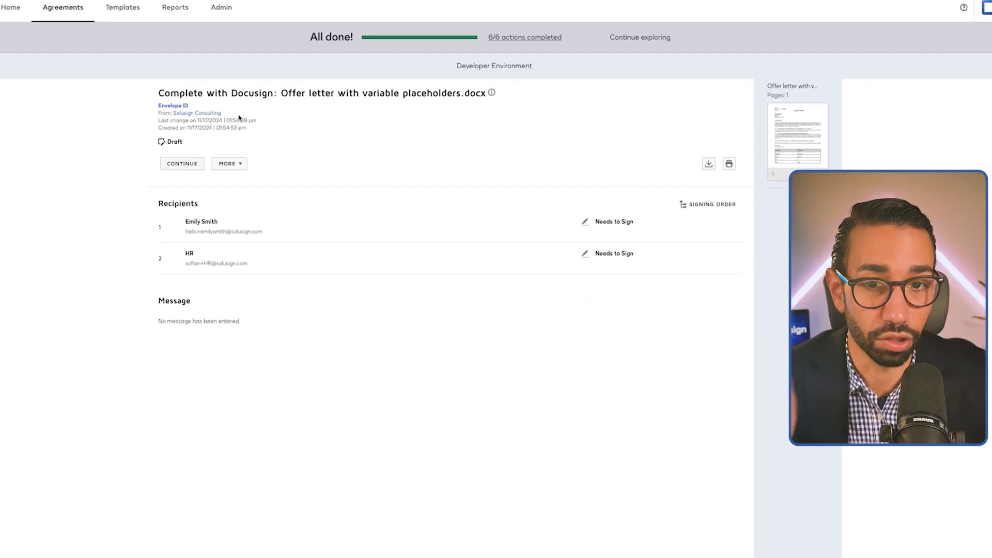
Continue to the draft's field data page and compare its values with row 3 side by side.
{"action": "left_click", "coordinate": [184, 164]}
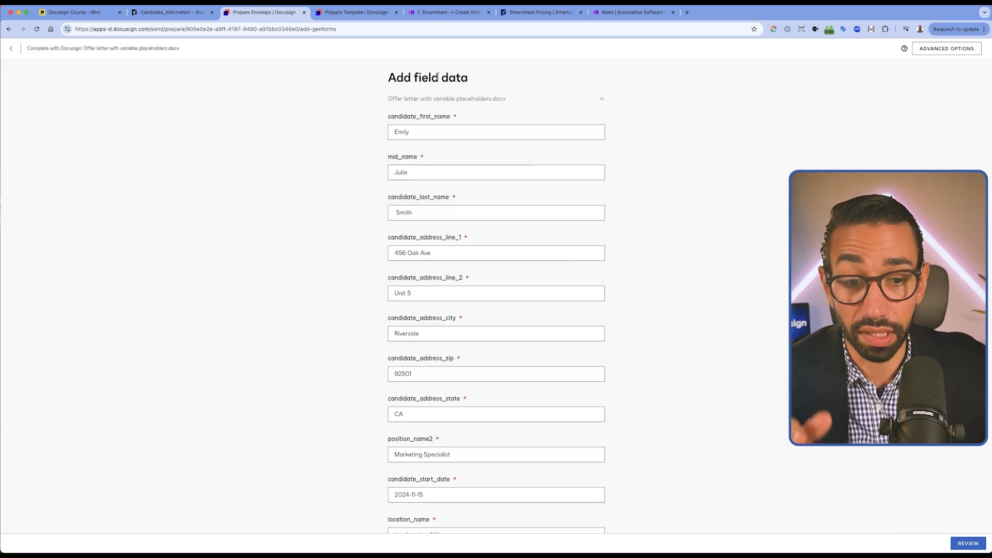
{"action": "left_click_drag", "start_coordinate": [265, 14], "coordinate": [754, 20]}
{"action": "scroll", "coordinate": [382, 136], "scroll_direction": "right", "scroll_amount": 3}
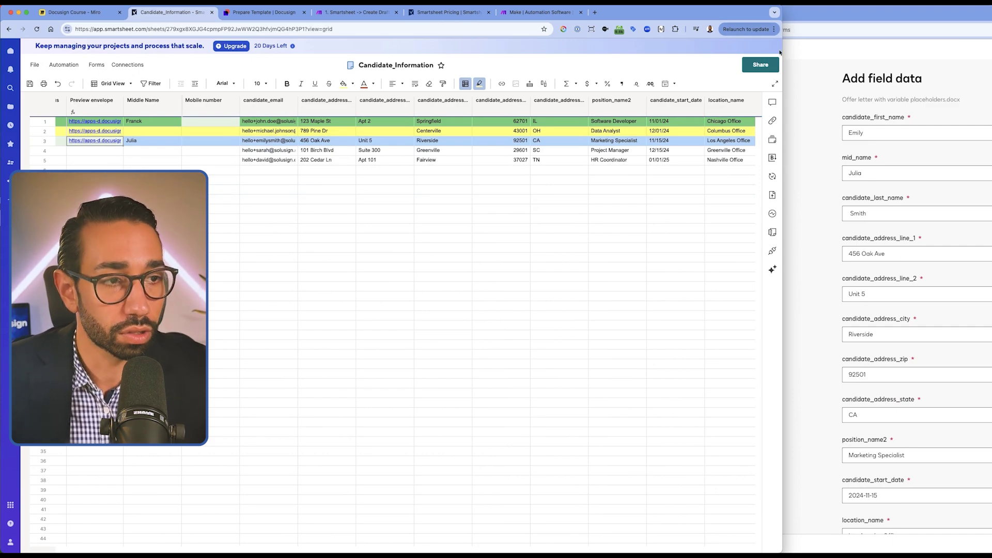
{"action": "left_click_drag", "start_coordinate": [780, 52], "coordinate": [438, 14]}
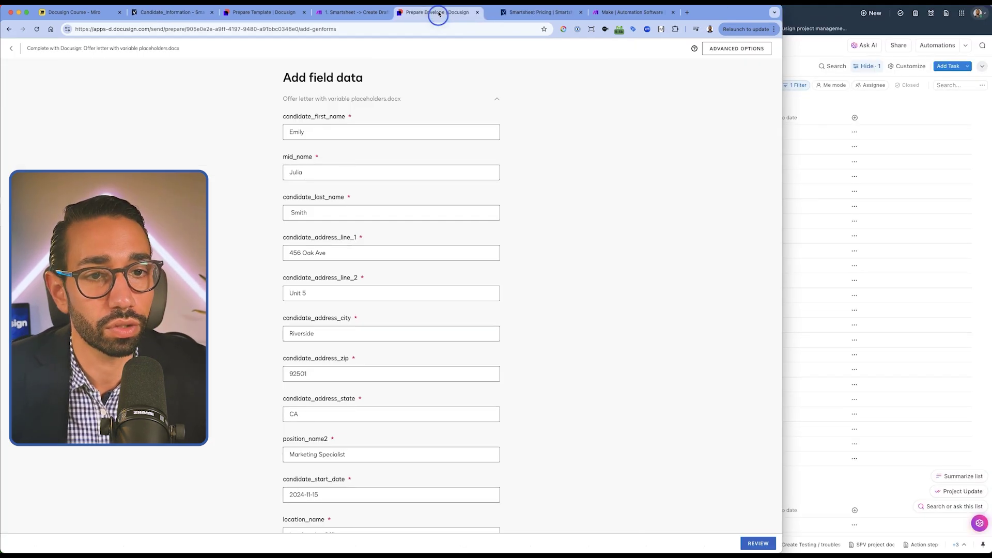
Review the envelope's fields, dismiss the AI suggestion, and send the offer letter for signature.
{"action": "left_click", "coordinate": [758, 542]}
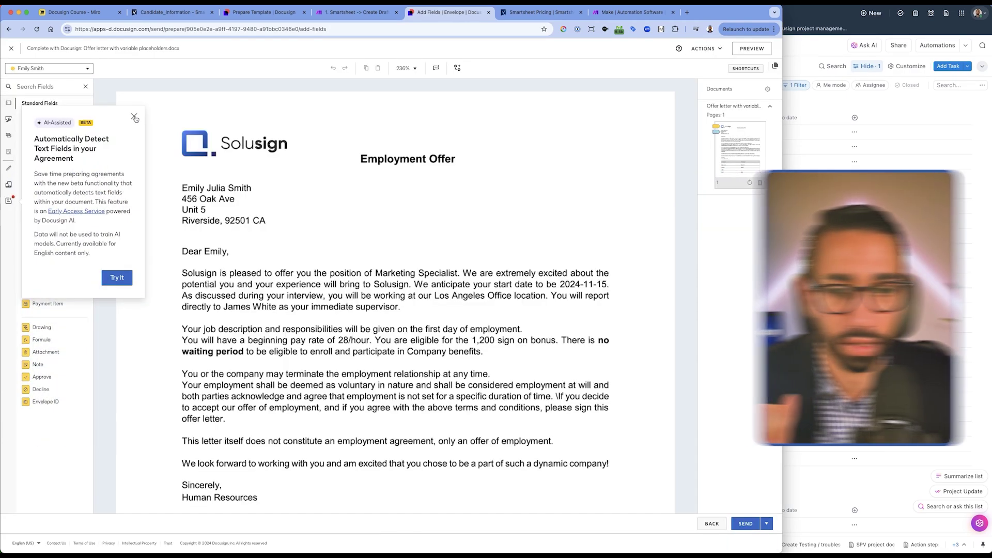
{"action": "left_click", "coordinate": [134, 117]}
{"action": "scroll", "coordinate": [659, 330], "scroll_direction": "down", "scroll_amount": 5}
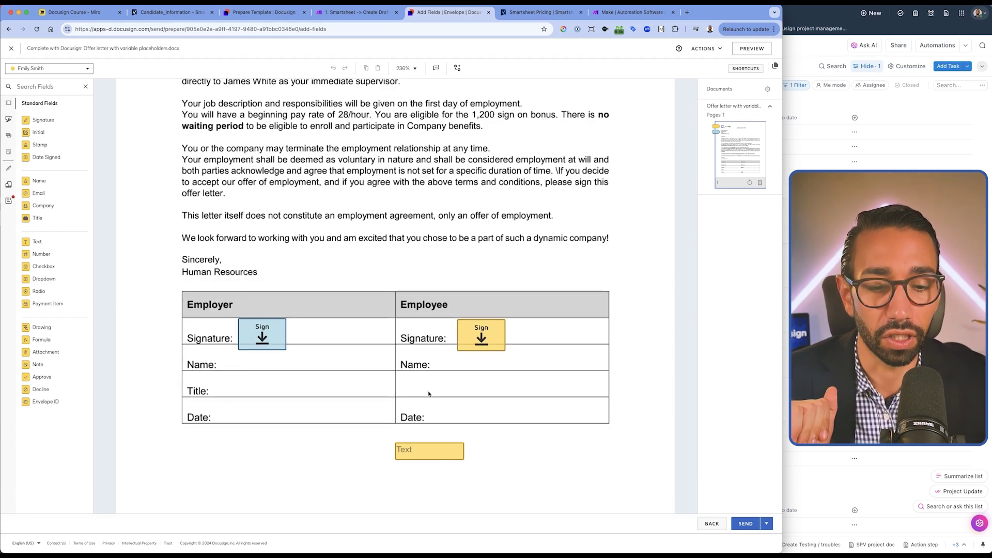
{"action": "left_click", "coordinate": [435, 451]}
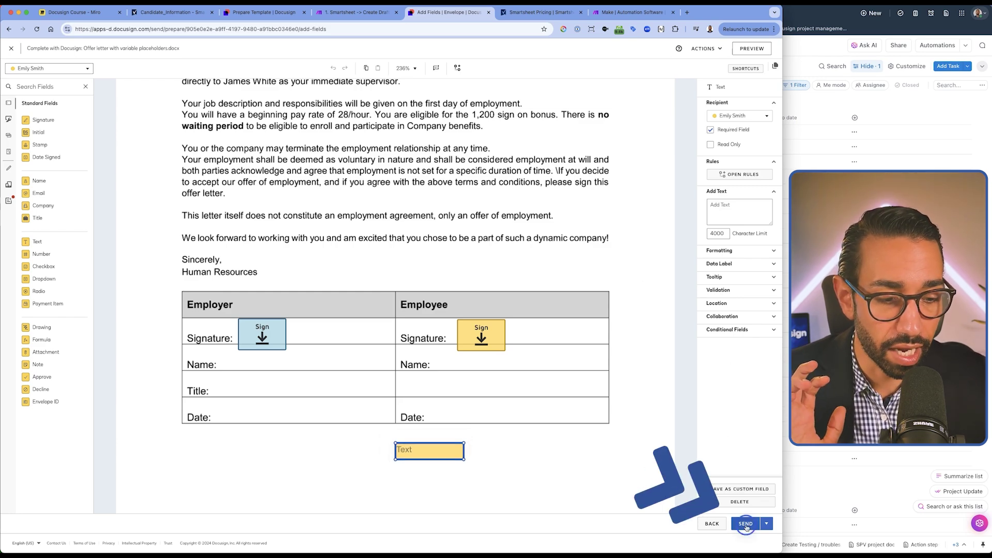
{"action": "left_click", "coordinate": [746, 523]}
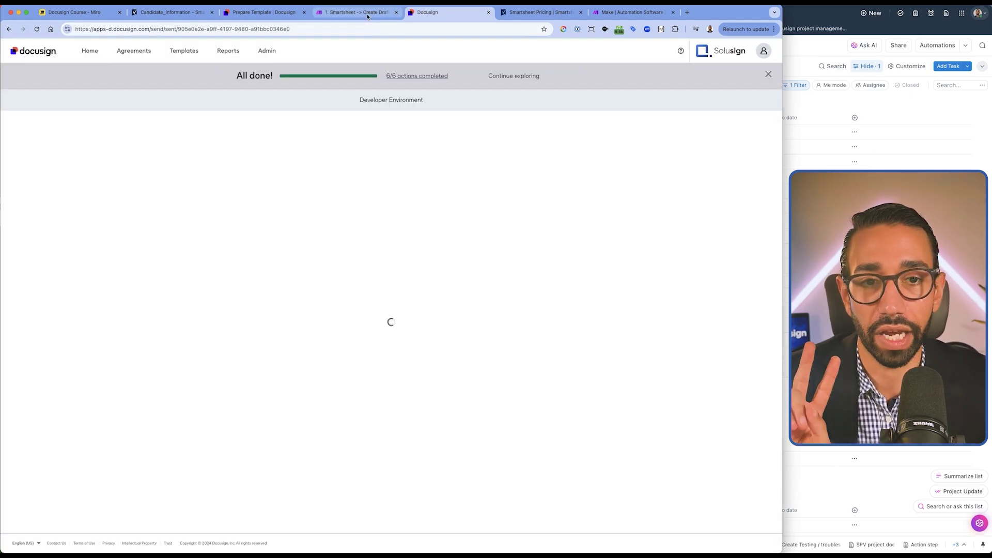
{"action": "left_click", "coordinate": [364, 12]}
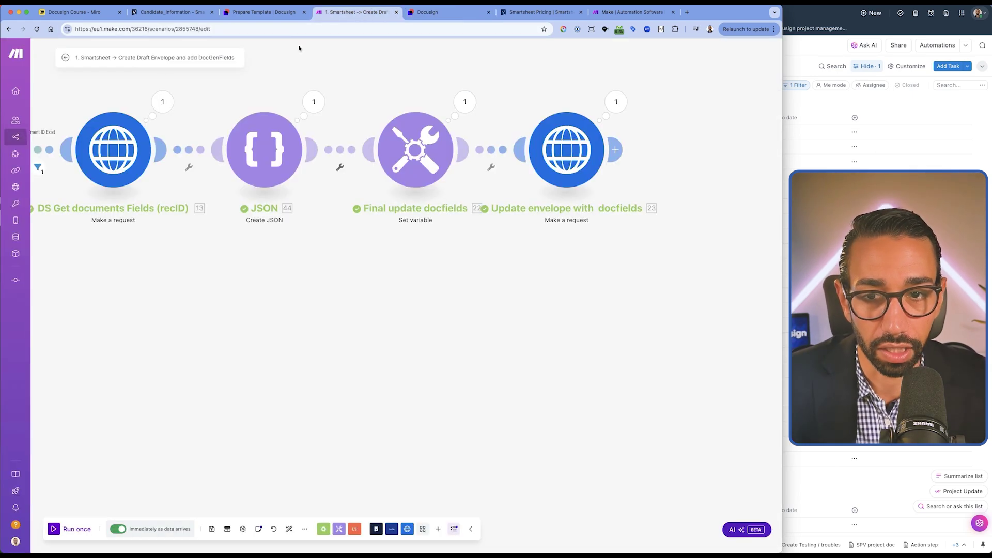
Exit the draft scenario without saving and confirm row 3's Envelope status reads Sent.
{"action": "left_click", "coordinate": [66, 58]}
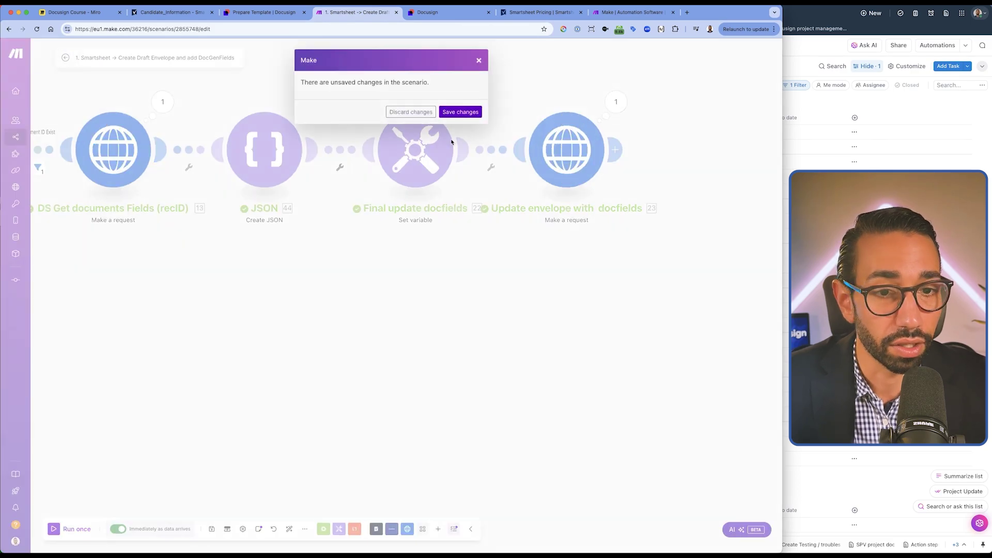
{"action": "left_click", "coordinate": [411, 113]}
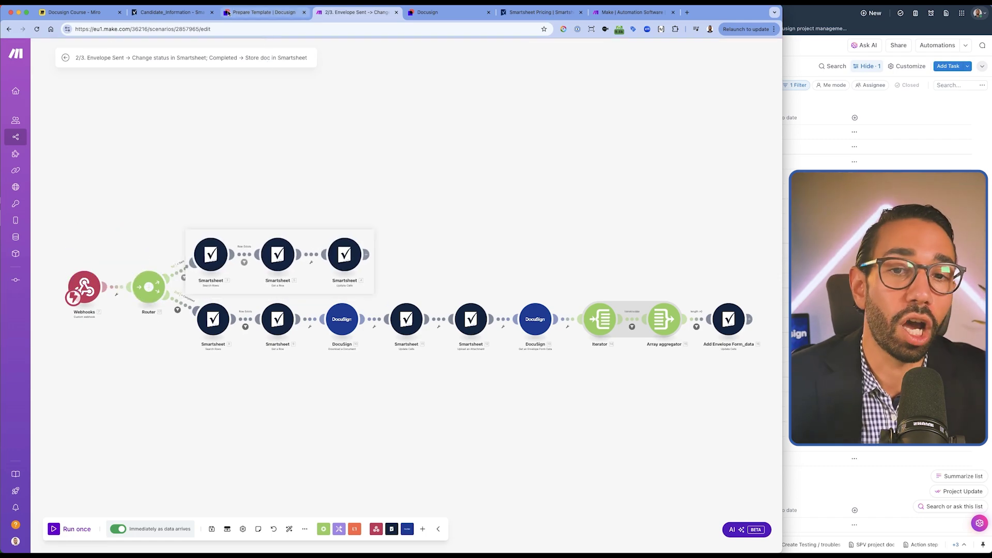
{"action": "left_click", "coordinate": [170, 12]}
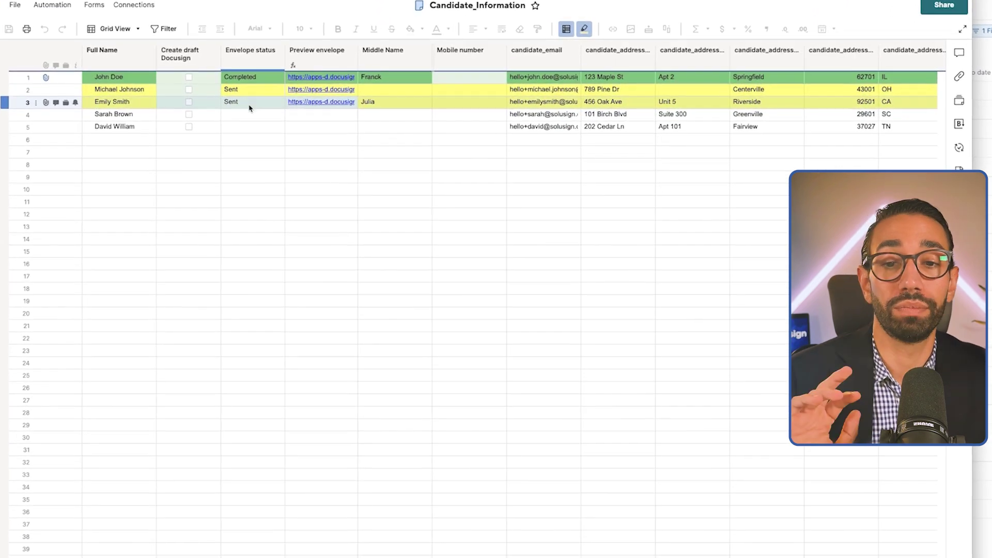
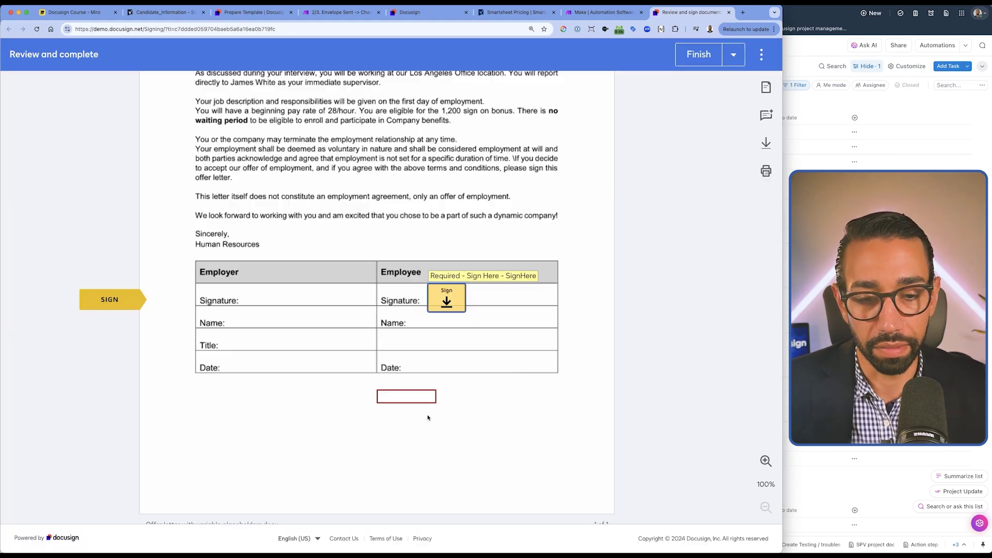
Adopt the signature and enter the candidate's mobile number so the offer is fully signed.
{"action": "left_click", "coordinate": [399, 398]}
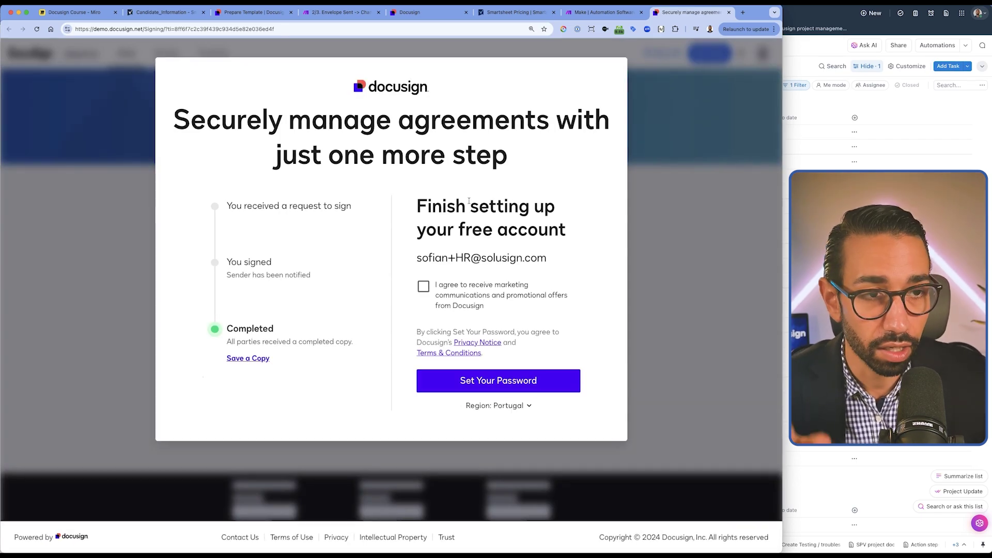
Close the finished Docusign signing tab and return to the '2/3. Envelope Sent' Make scenario.
{"action": "left_click", "coordinate": [729, 12]}
{"action": "left_click", "coordinate": [357, 11]}
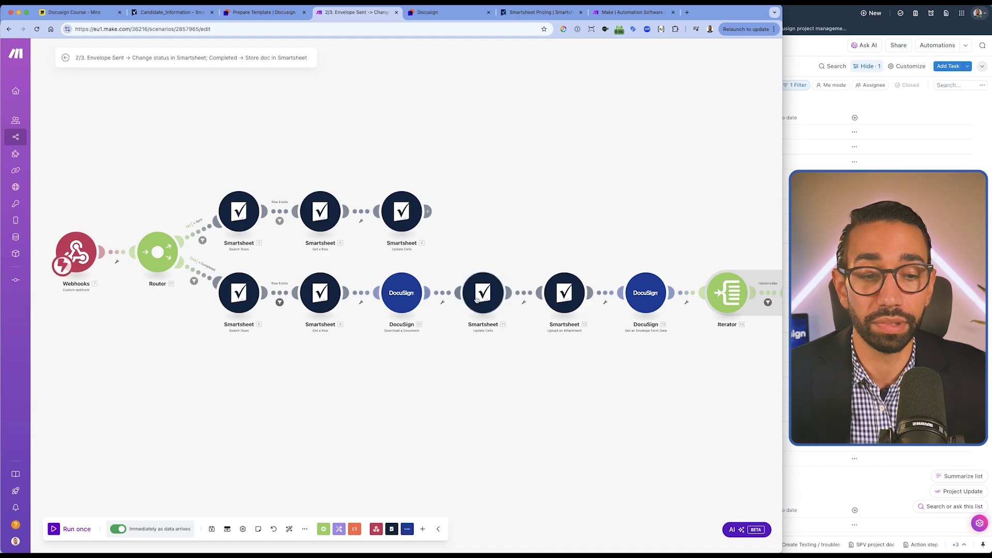
Move along the Make canvas to review the Completed branch up to the Update Cells module.
{"action": "scroll", "coordinate": [471, 320], "scroll_direction": "up", "scroll_amount": 2}
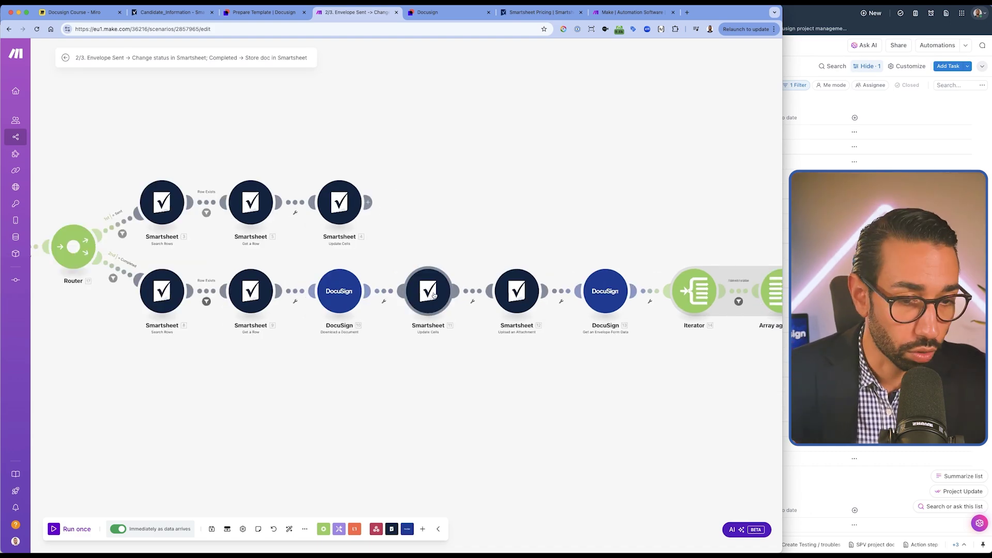
{"action": "scroll", "coordinate": [434, 294], "scroll_direction": "up", "scroll_amount": 2}
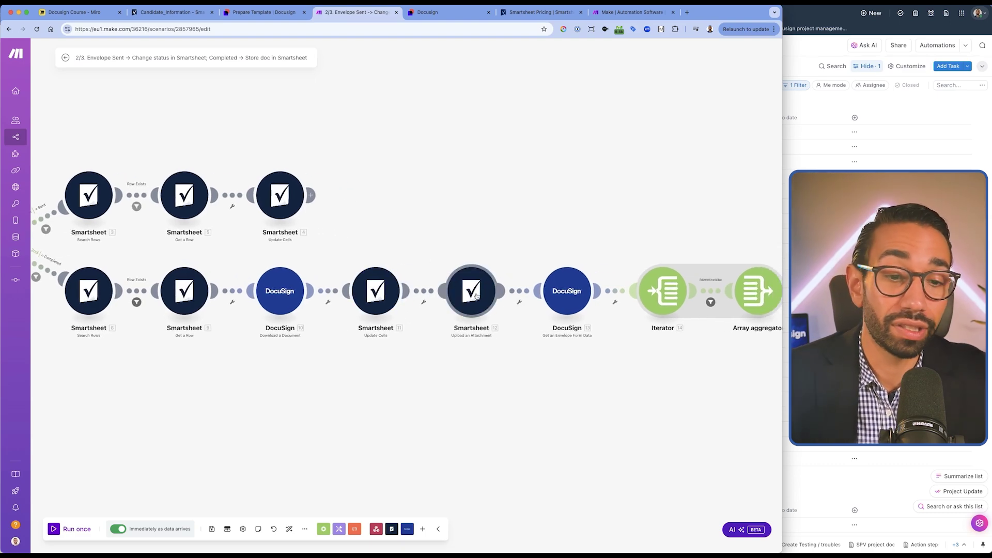
{"action": "scroll", "coordinate": [475, 295], "scroll_direction": "up", "scroll_amount": 2}
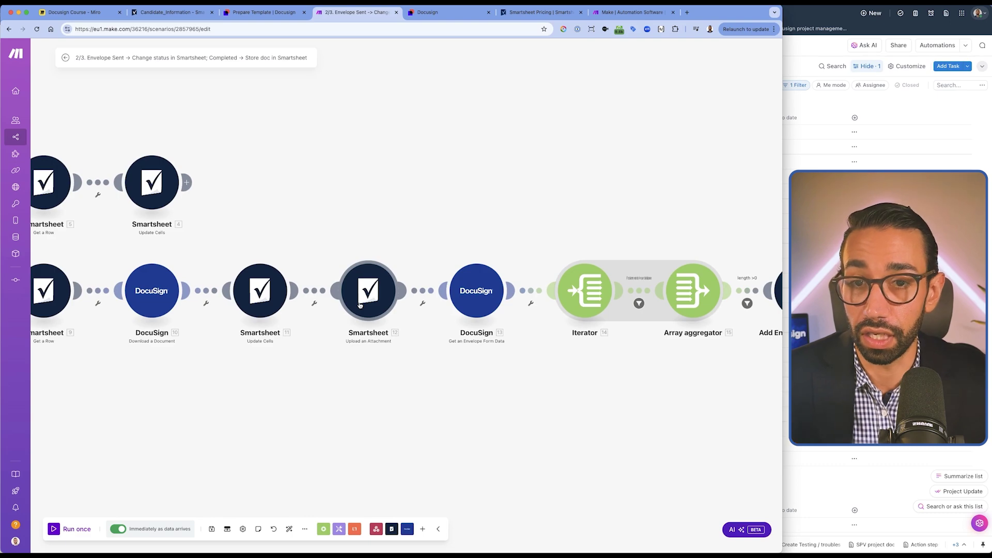
{"action": "scroll", "coordinate": [360, 305], "scroll_direction": "right", "scroll_amount": 5}
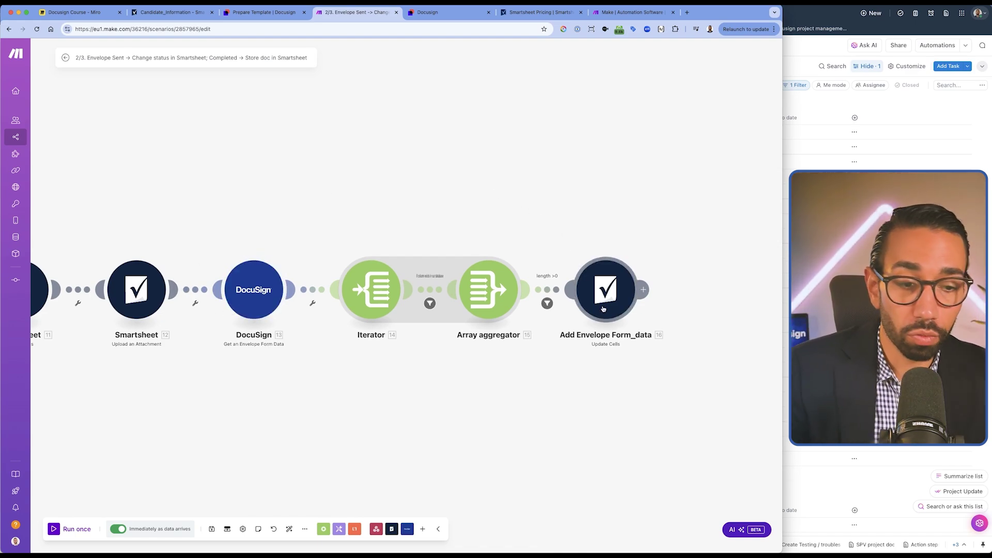
Check the Candidate_Information sheet, where row 3 now reads Completed with the mobile number.
{"action": "left_click", "coordinate": [178, 17]}
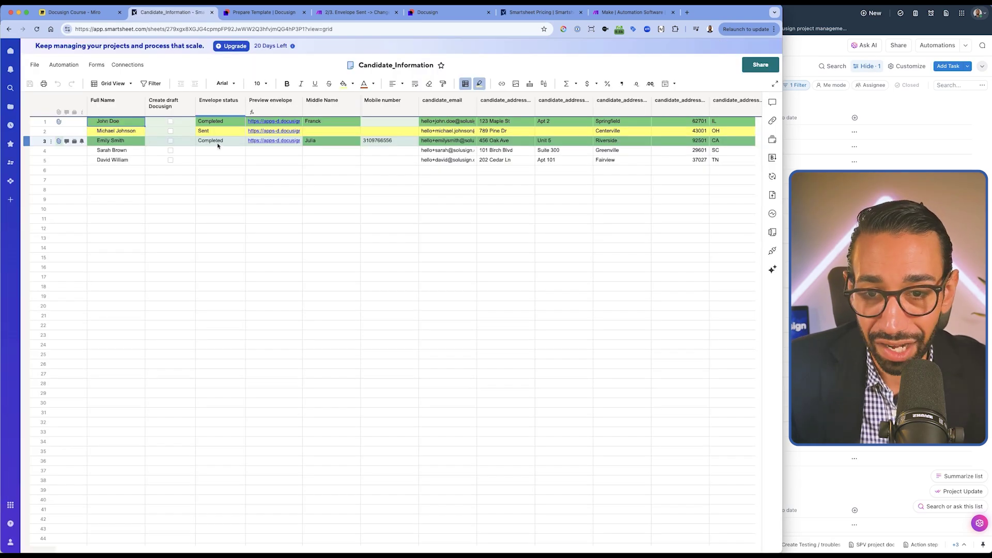
{"action": "left_click_drag", "start_coordinate": [218, 146], "coordinate": [209, 141]}
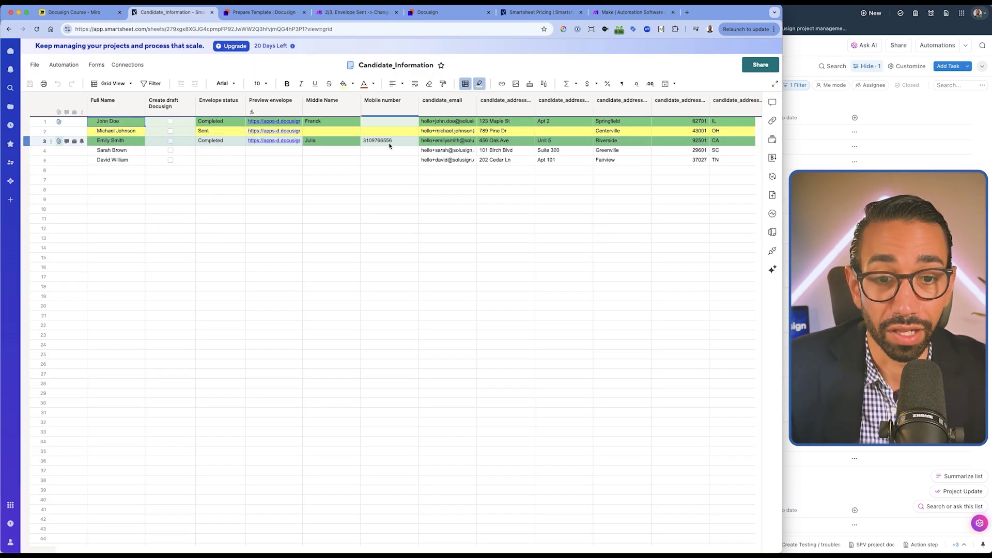
{"action": "left_click_drag", "start_coordinate": [369, 140], "coordinate": [402, 143]}
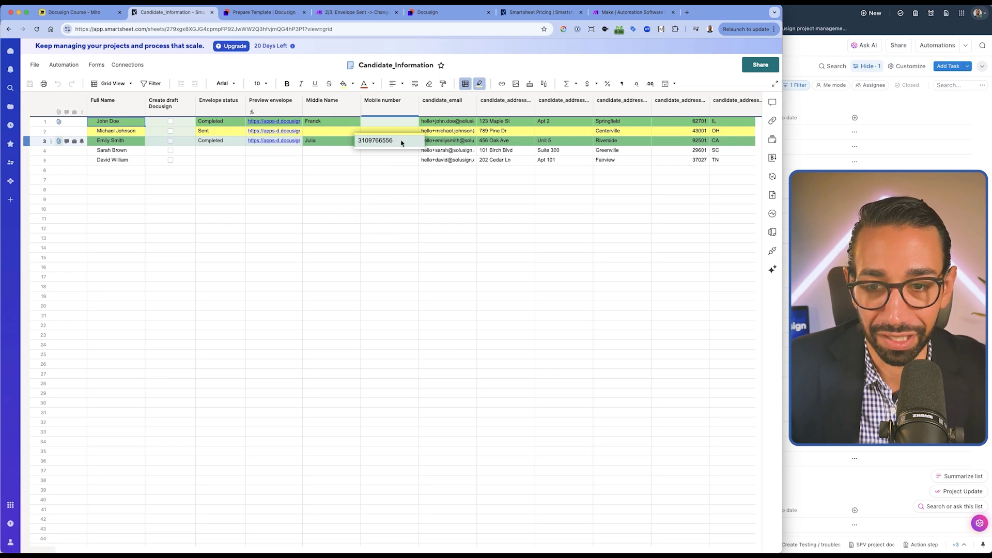
View the signed Employment Offer PDF from row 3's Attachments panel.
{"action": "left_click", "coordinate": [58, 141]}
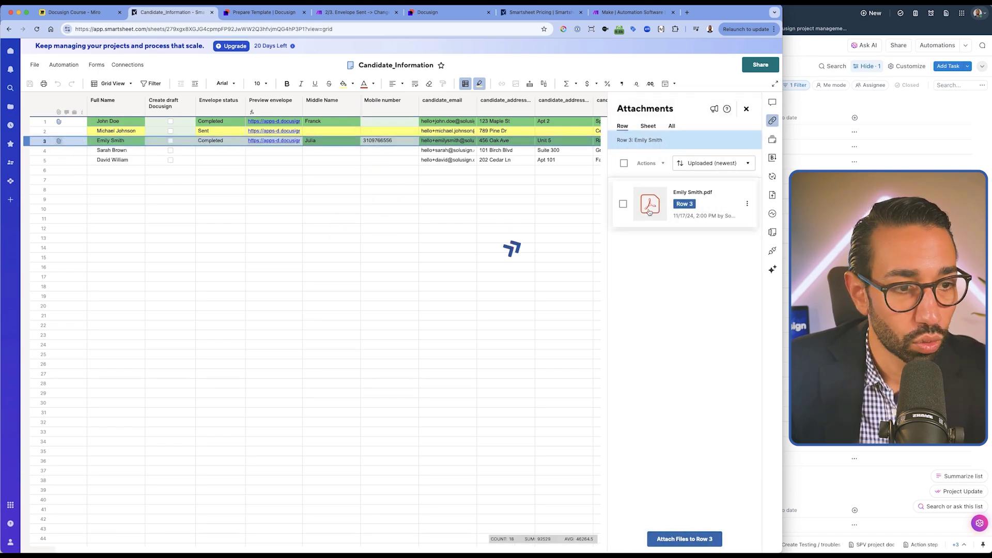
{"action": "left_click", "coordinate": [686, 192]}
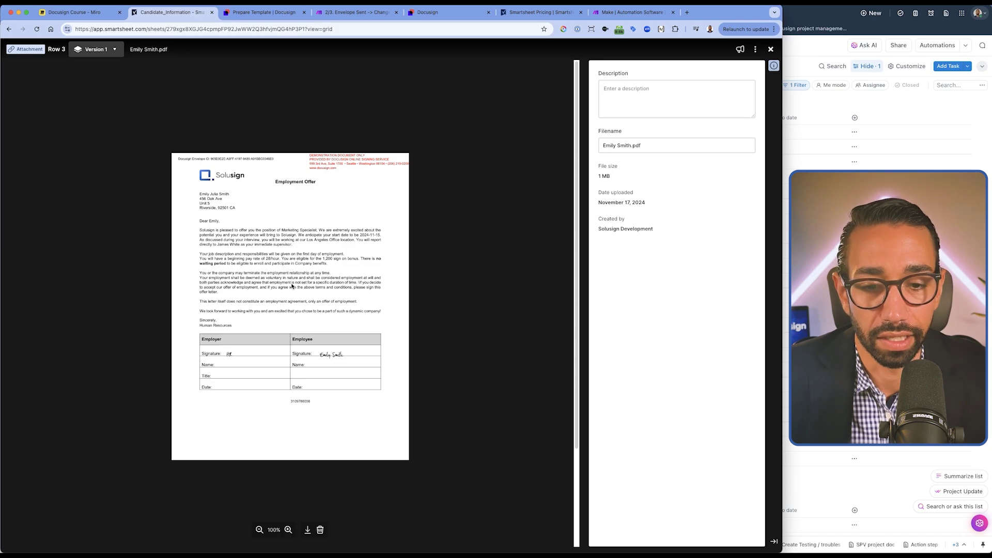
{"action": "left_click", "coordinate": [292, 286]}
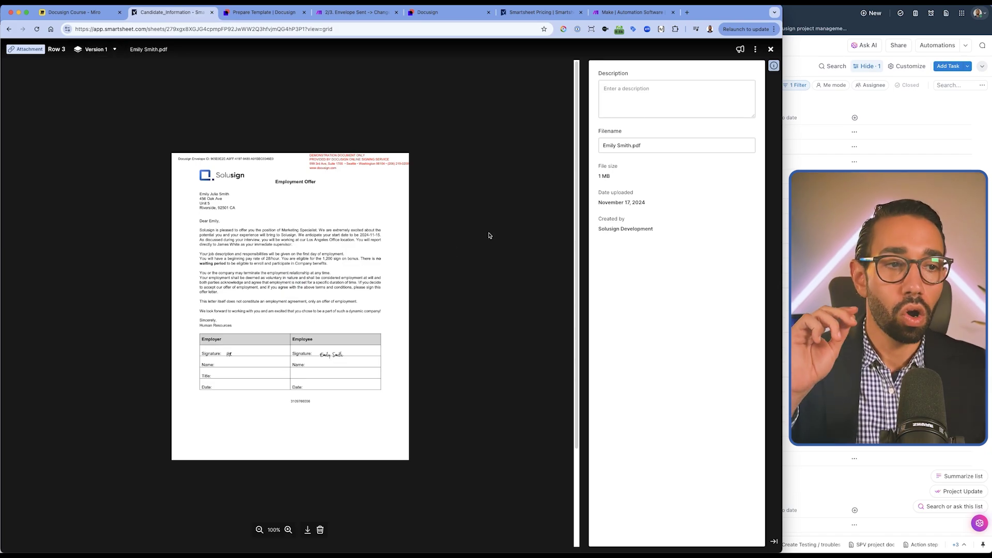